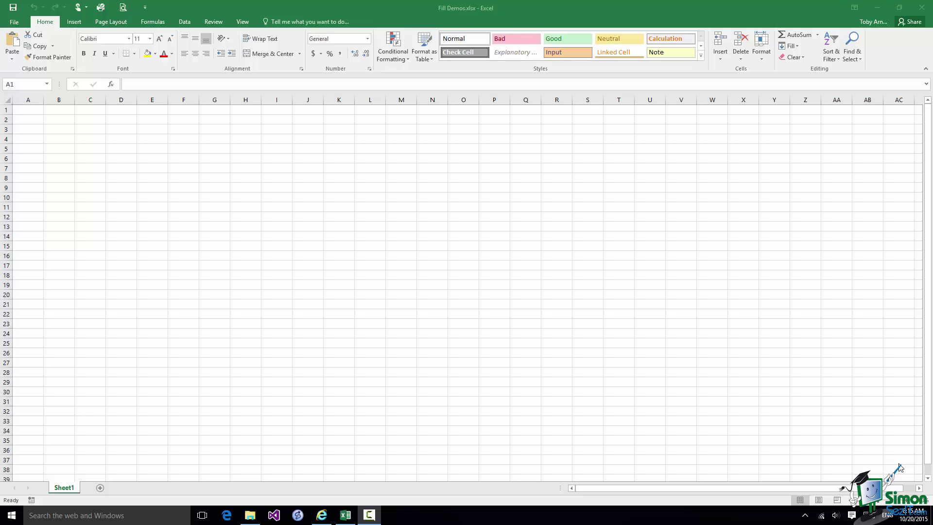
Enter January in G4, fill a January–December series to R4, then undo the fill.
click(212, 142)
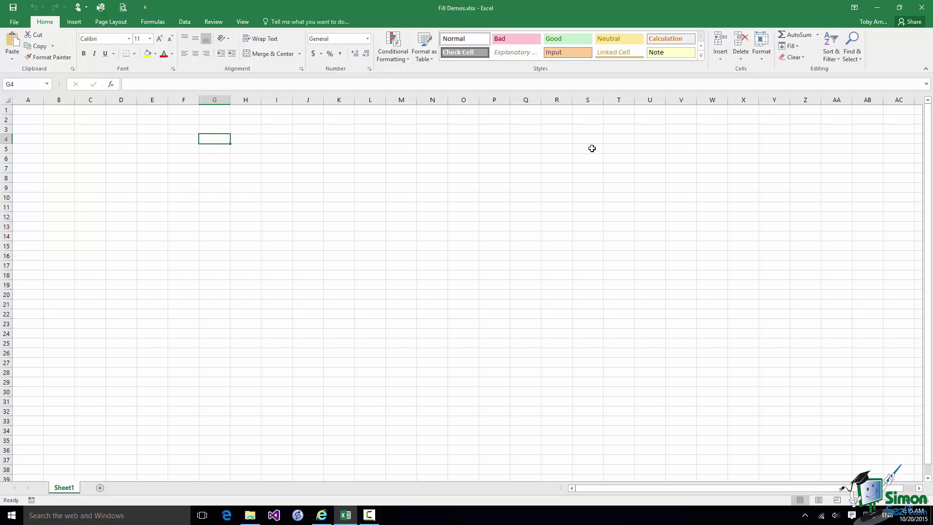
text(January)
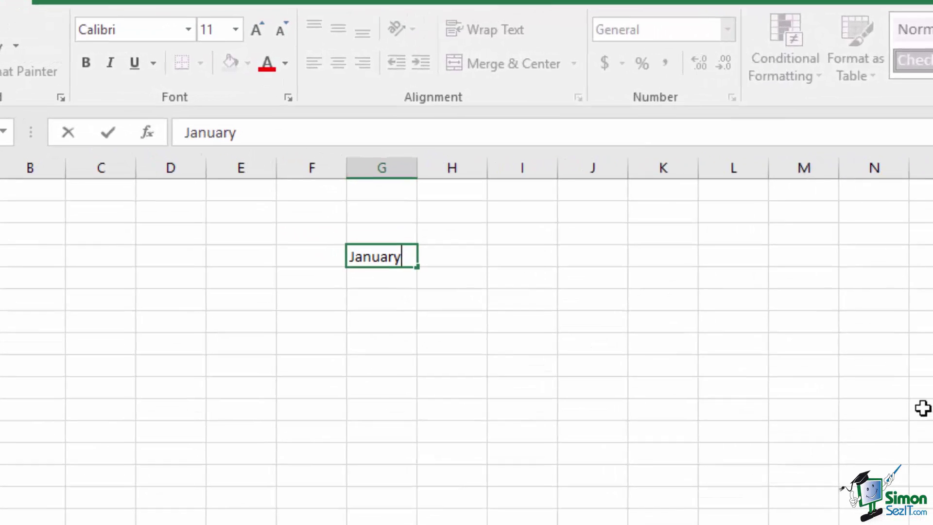
click(425, 278)
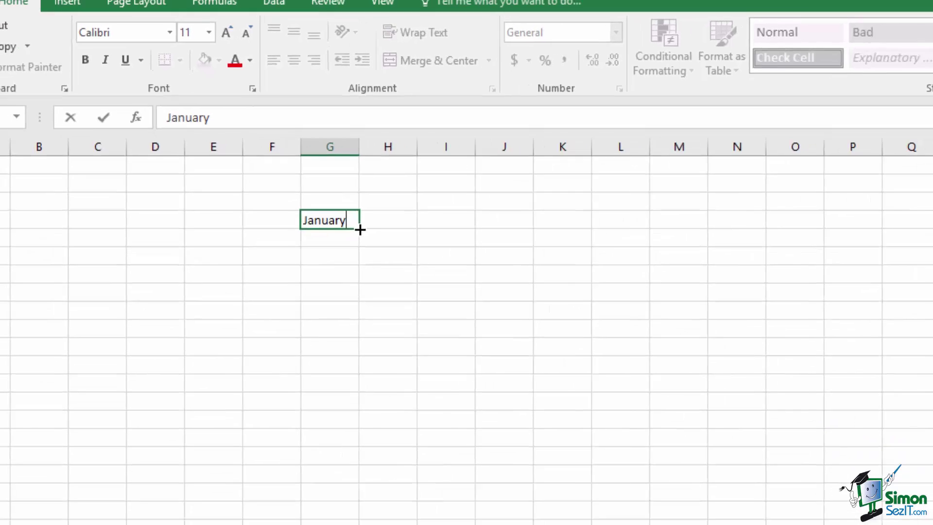
drag(423, 271, 542, 272)
drag(326, 166, 652, 161)
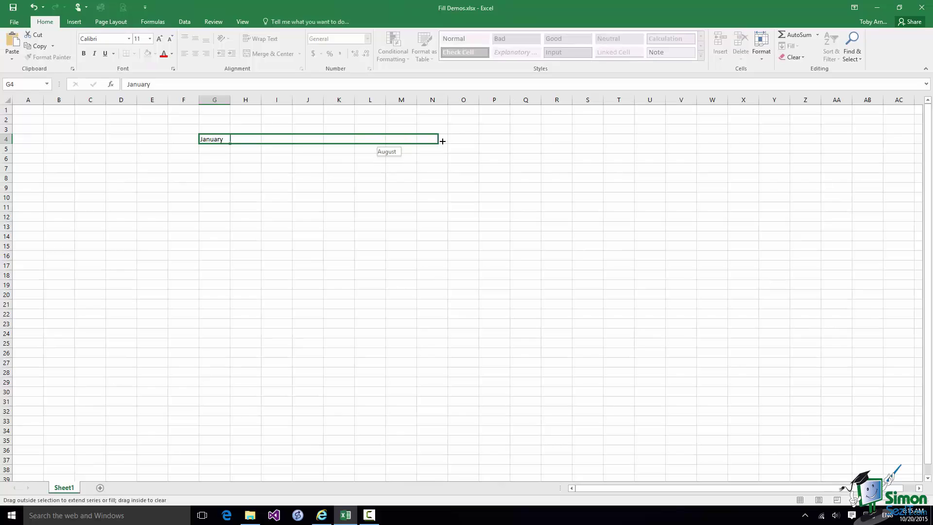
drag(549, 141, 567, 140)
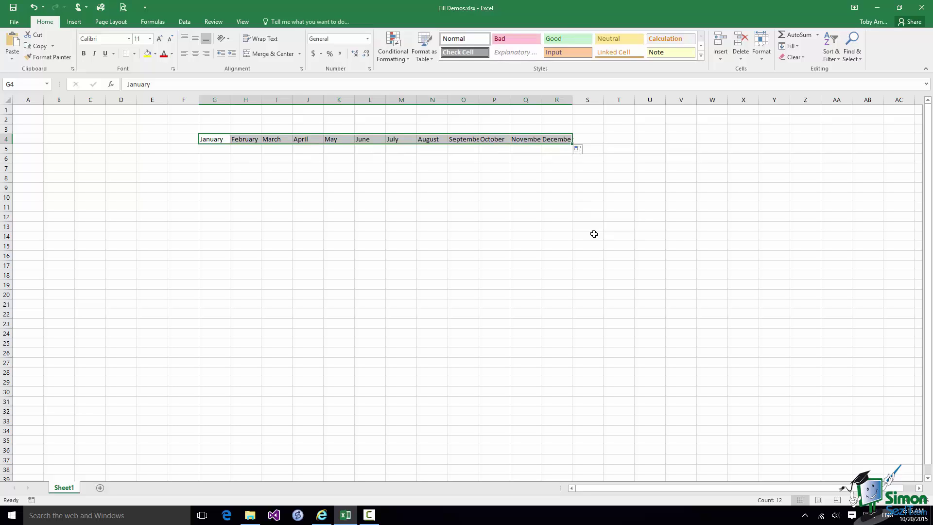
click(34, 7)
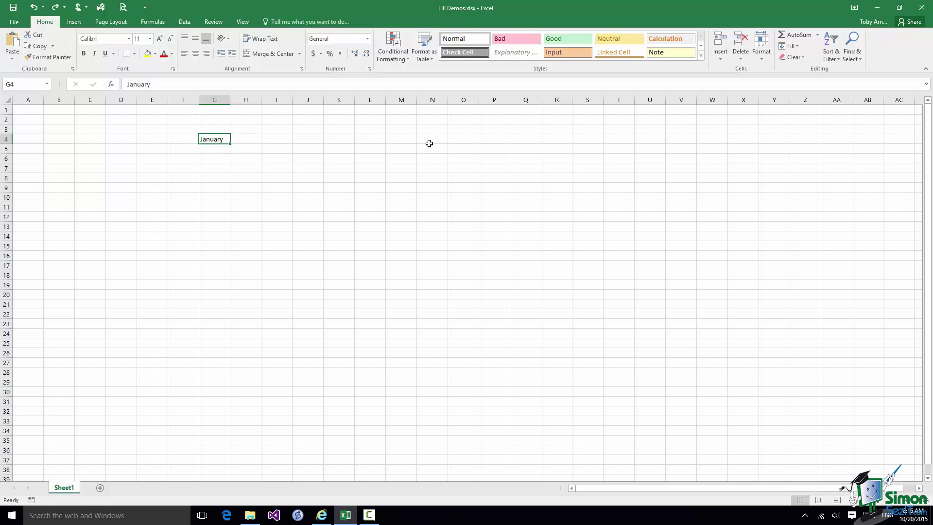
Copy January from G4 into every cell of G4:R4 with Fill Right.
shift+click(554, 140)
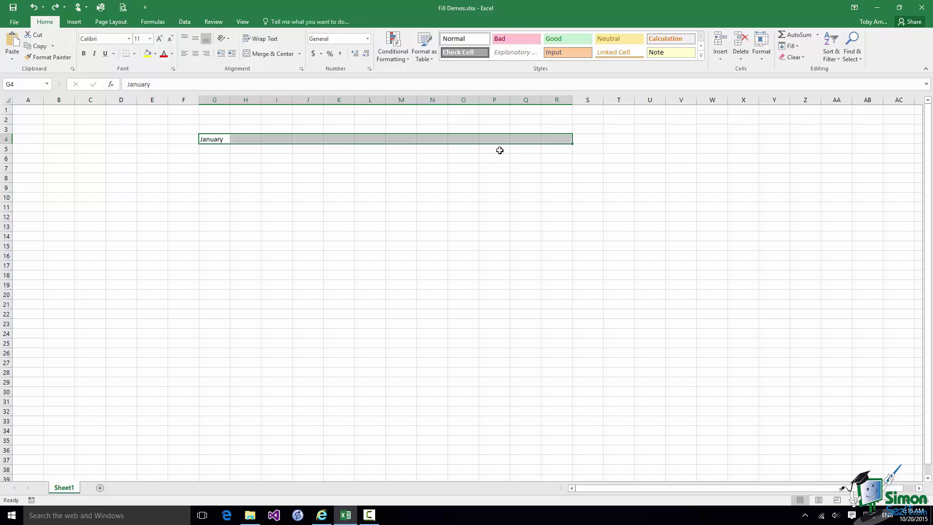
click(798, 47)
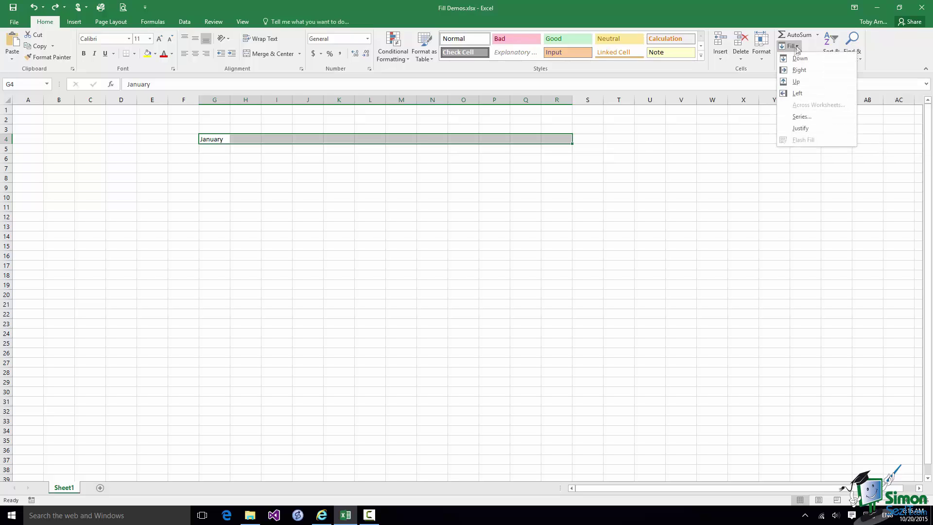
click(801, 70)
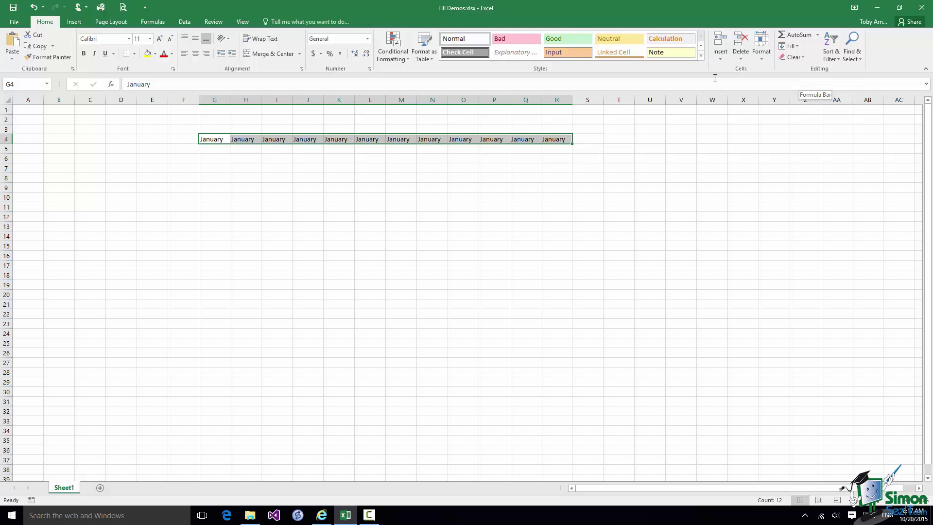
Undo, redo, then undo the copied January fill again, leaving only G4 filled.
click(34, 7)
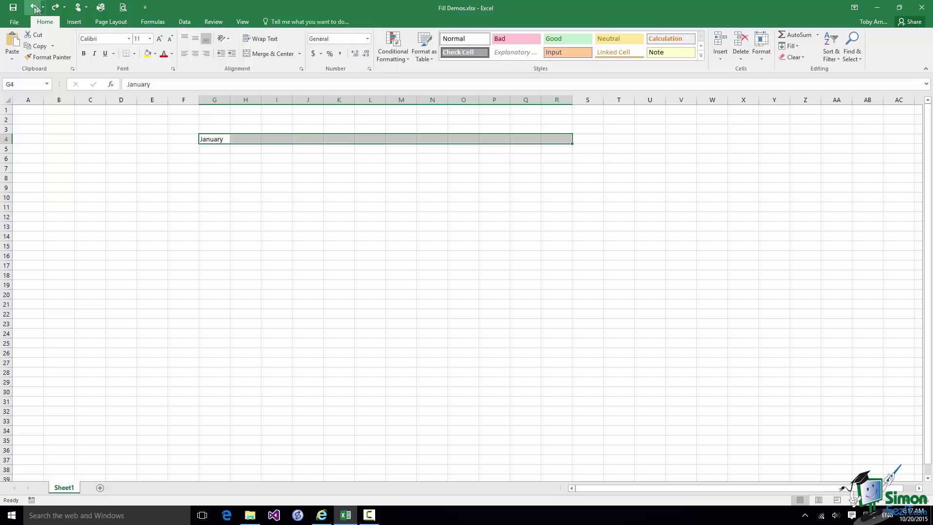
click(34, 7)
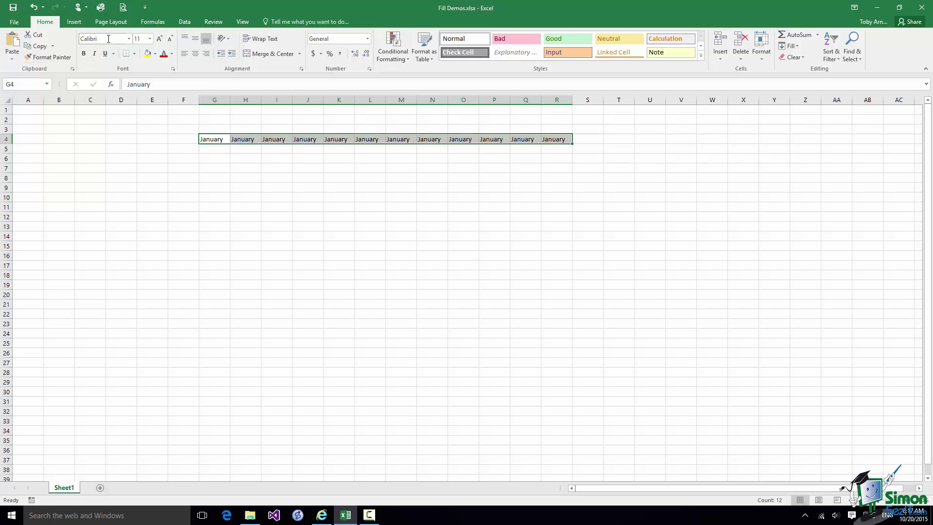
click(33, 6)
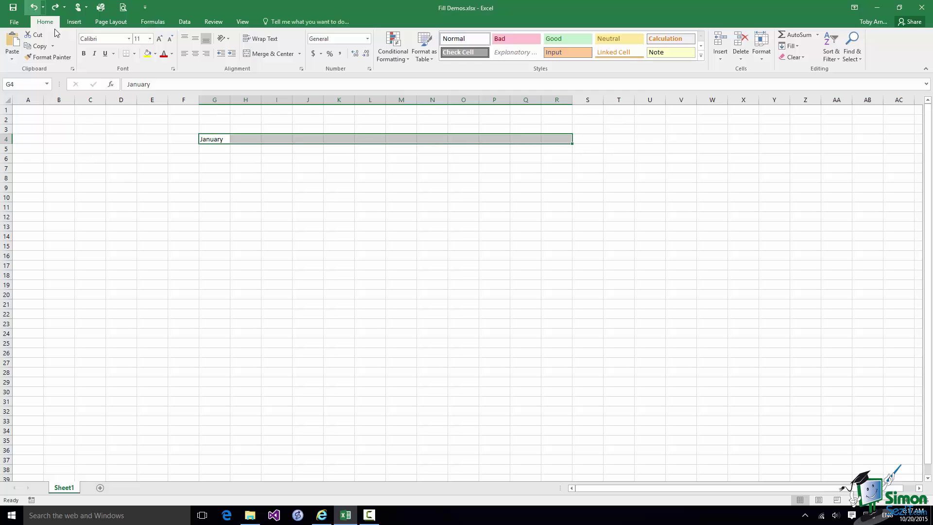
click(246, 139)
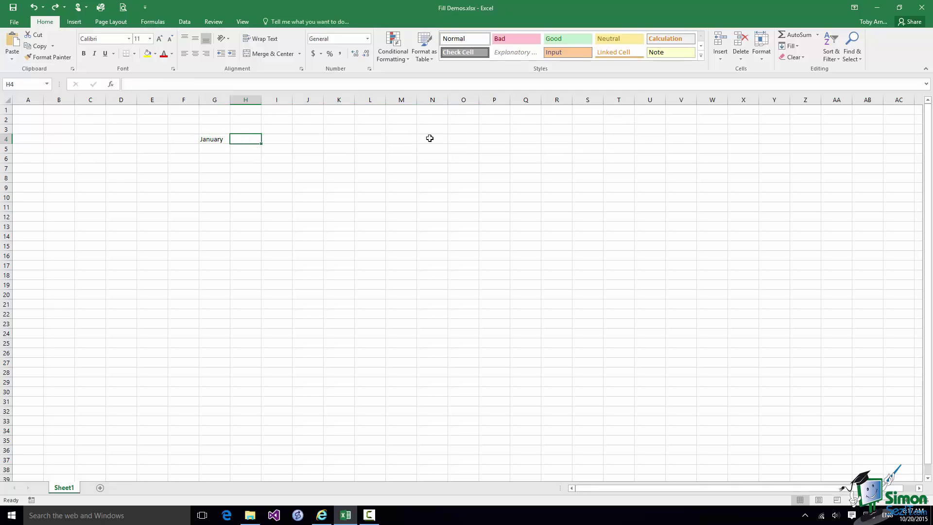
Type February in H4, then overwrite it by filling January right across G4:R4.
text(Febru)
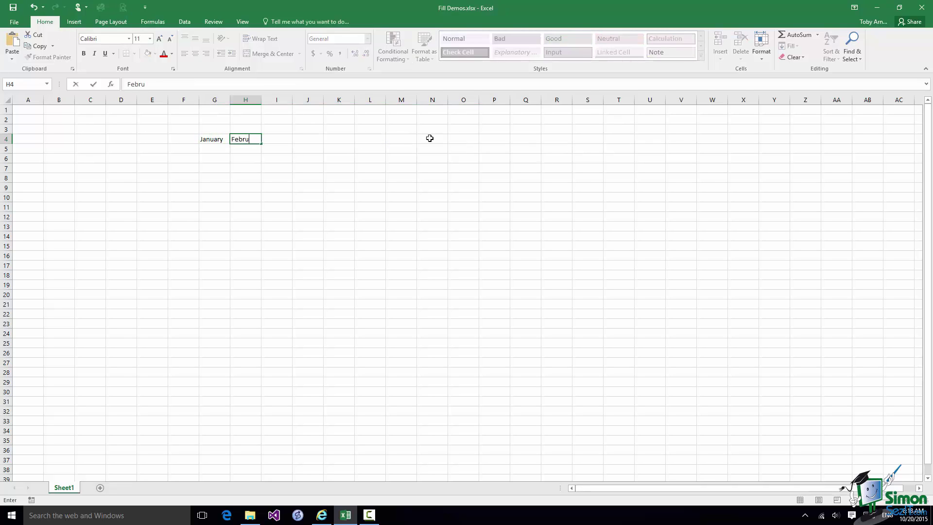
text(ary)
click(218, 139)
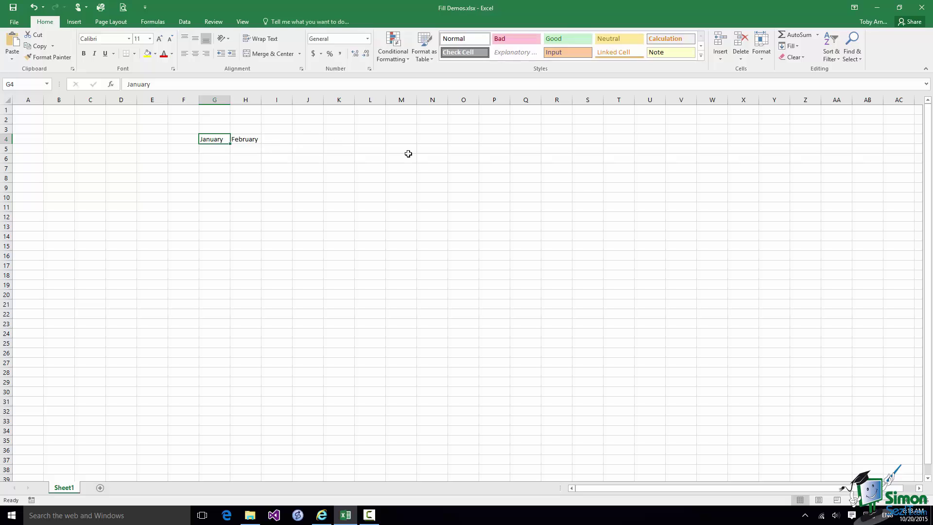
shift+click(557, 139)
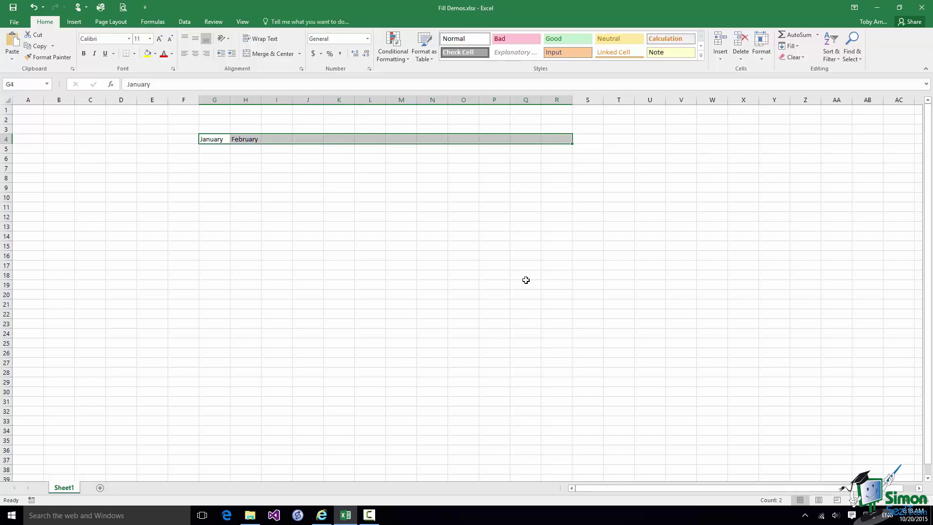
key(ctrl+r)
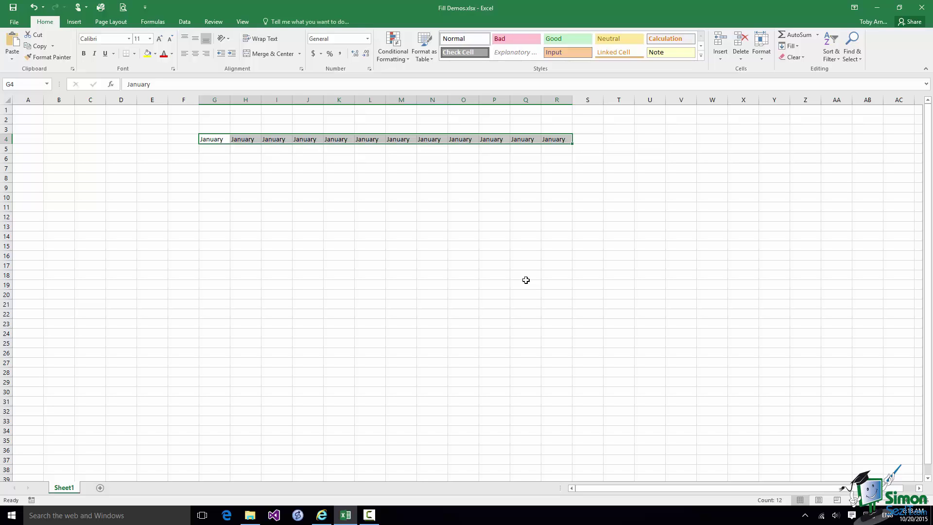
Copy January down G4:G14, undo it, then extend a month series down to November in G14.
shift+click(212, 237)
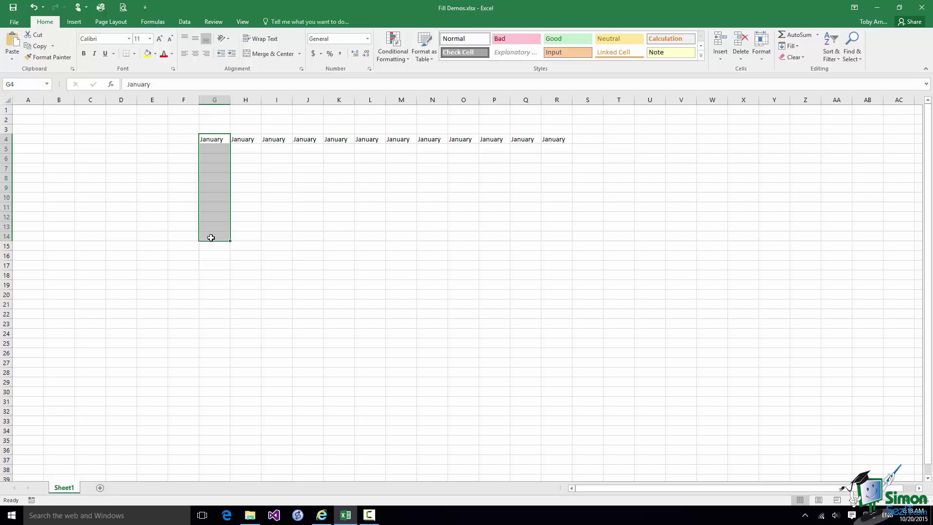
key(ctrl+d)
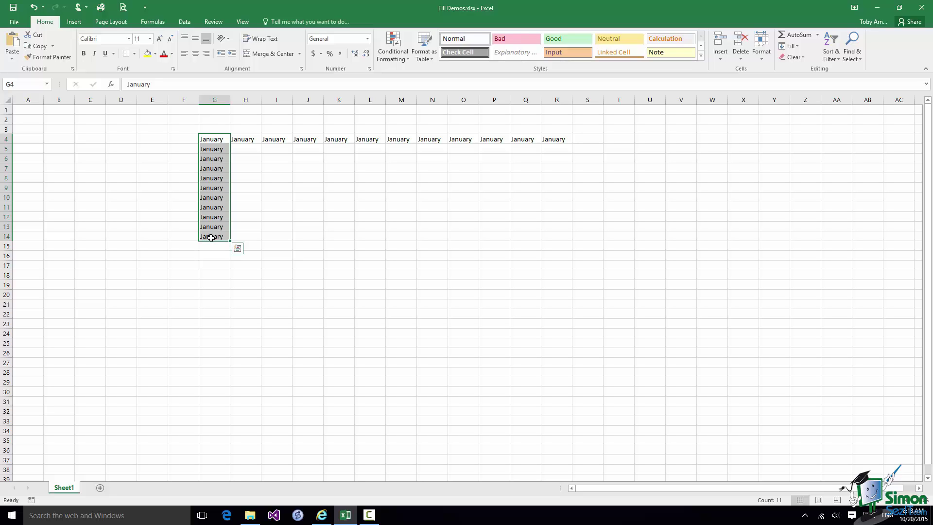
click(36, 8)
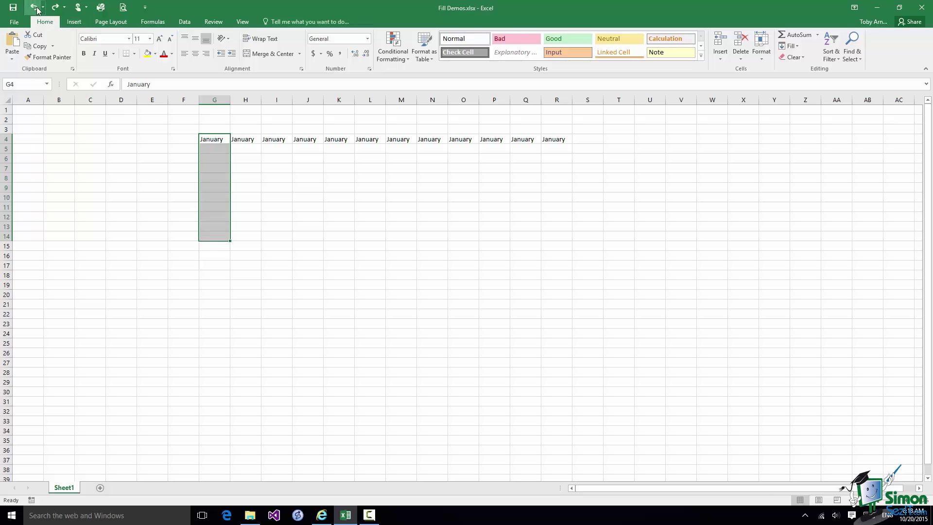
click(216, 141)
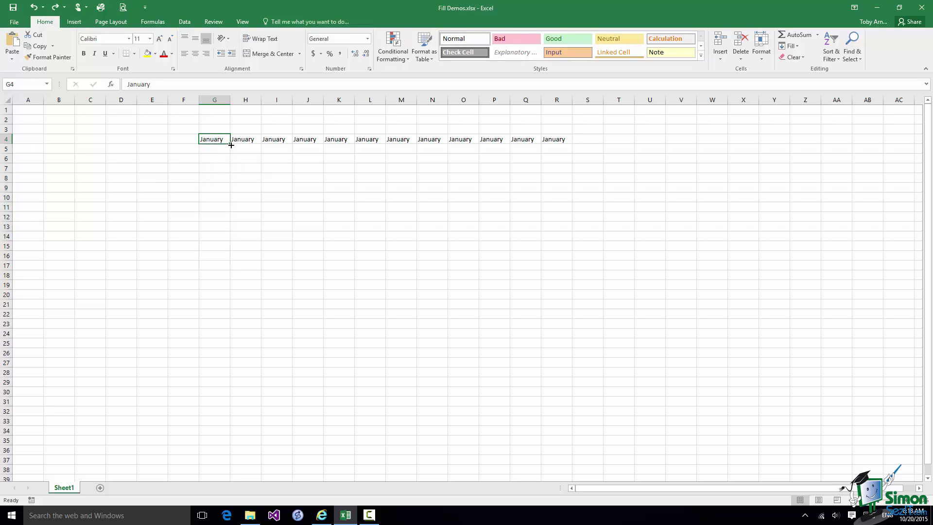
drag(230, 146, 228, 241)
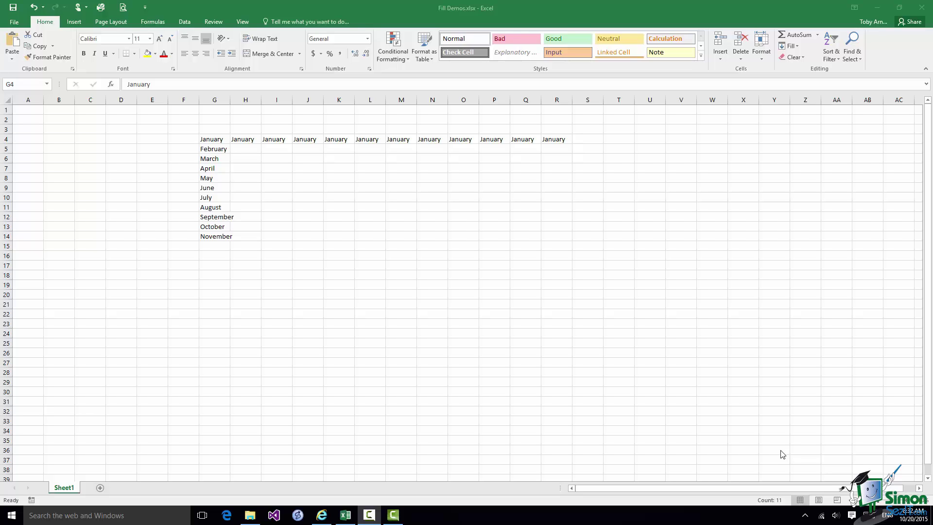
Enter Hello in U23 and fill it upward through U10:U23.
click(650, 323)
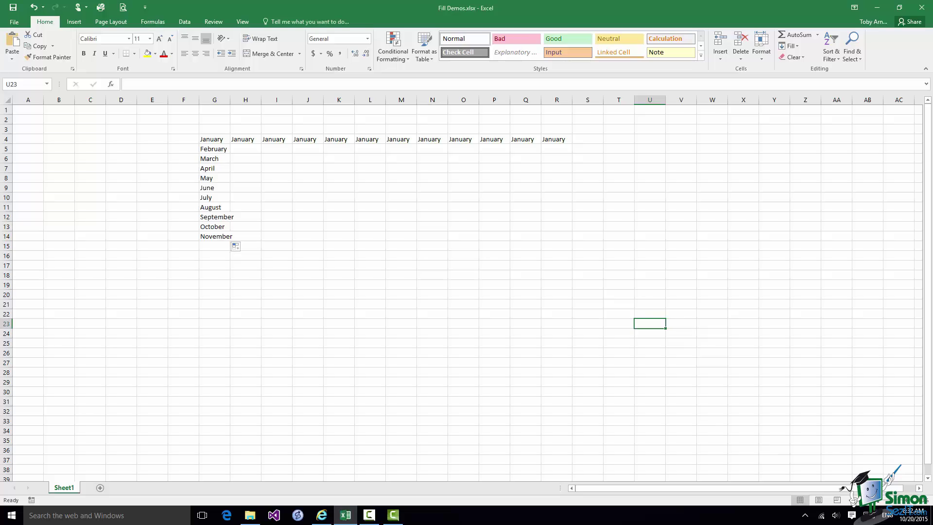
text(Hello)
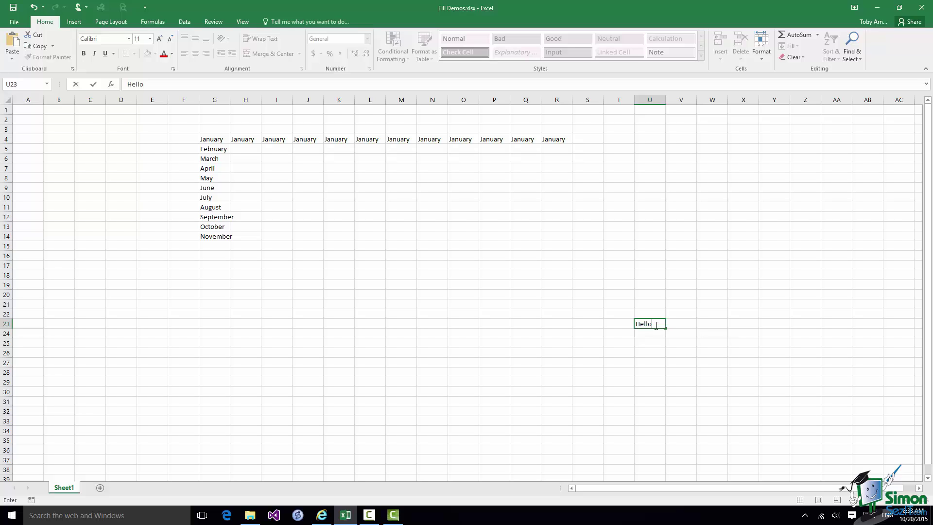
shift+click(647, 197)
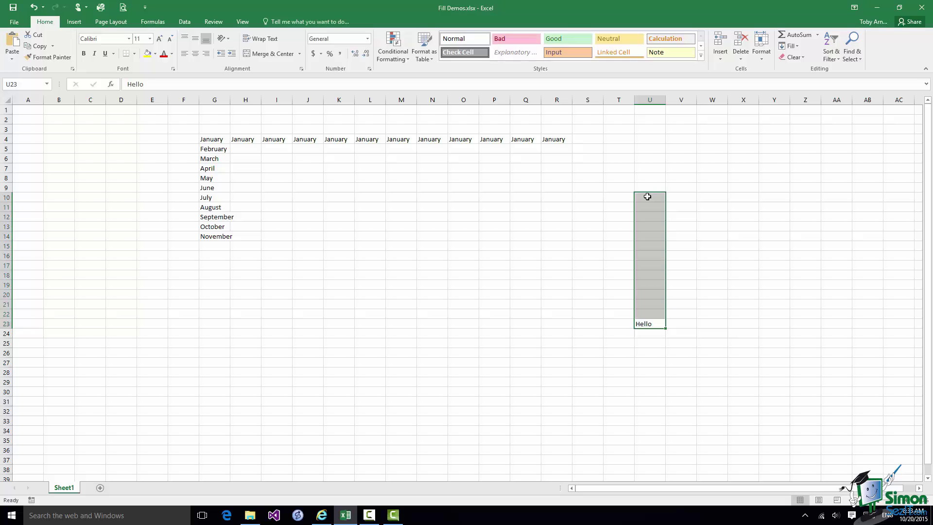
click(797, 46)
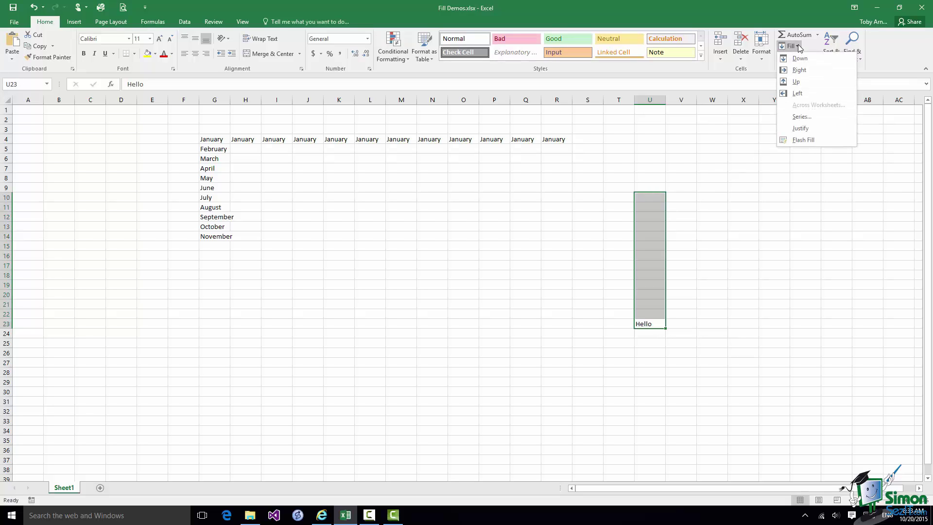
click(795, 81)
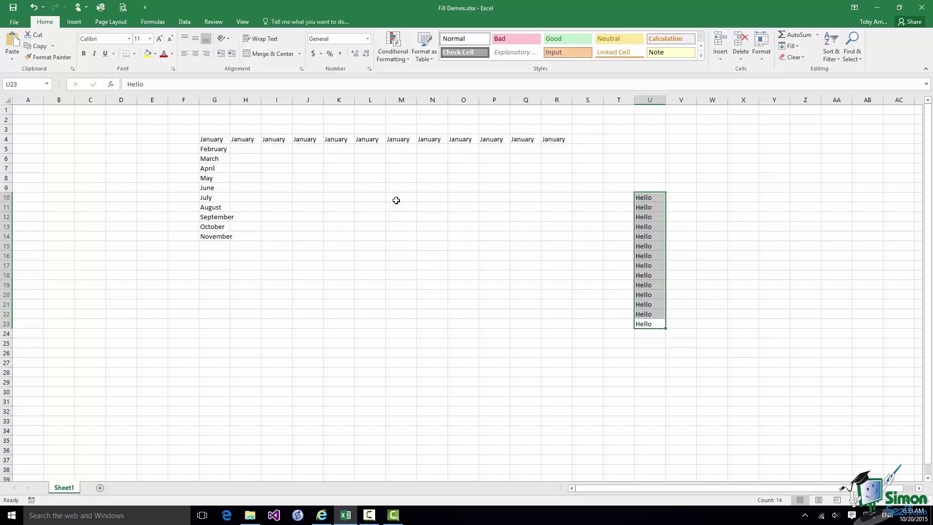
shift+click(396, 200)
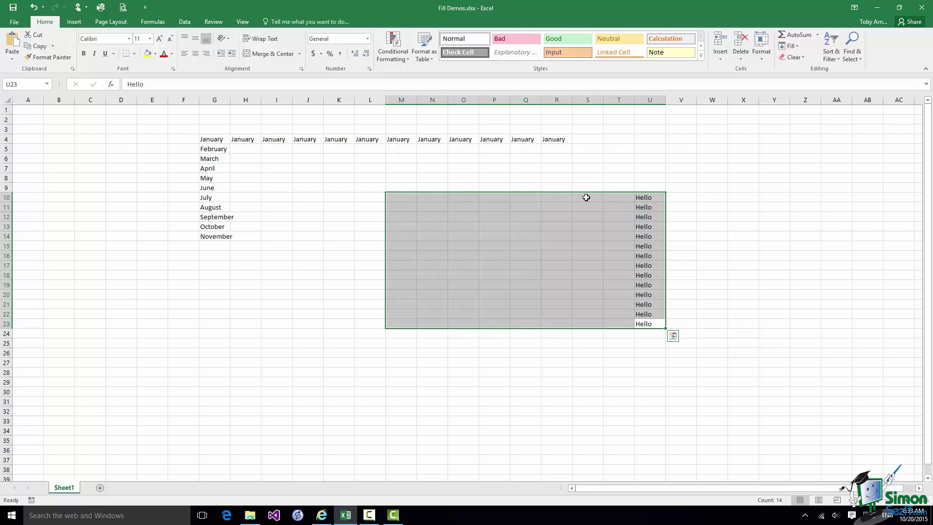
Fill Hello leftward from column U across the whole M10:U23 block.
click(800, 49)
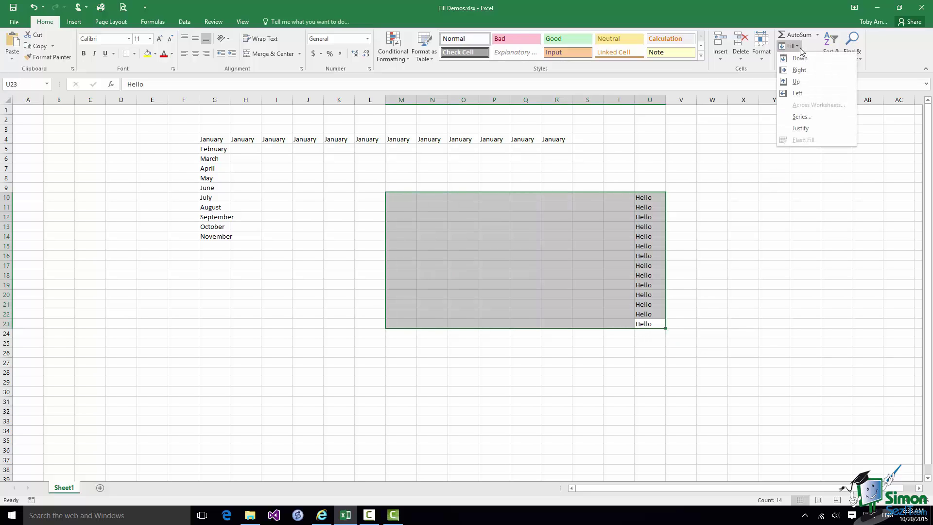
click(797, 93)
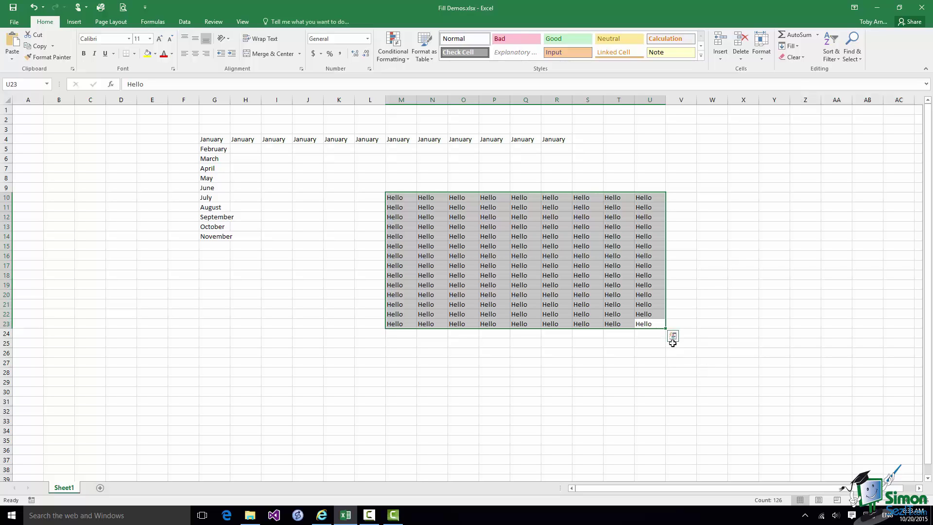
click(654, 324)
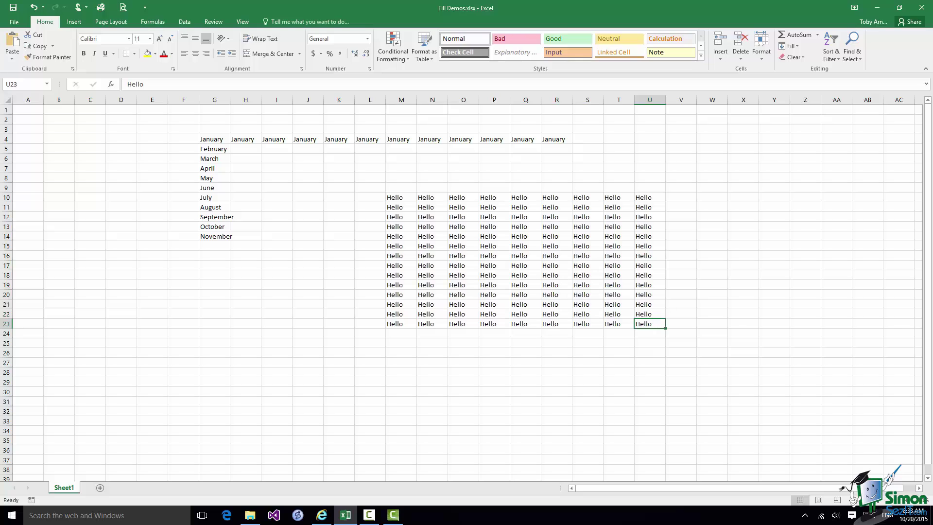
Enter January in U23, extend months back to May in M23, and copy that row up to row 10.
text(January)
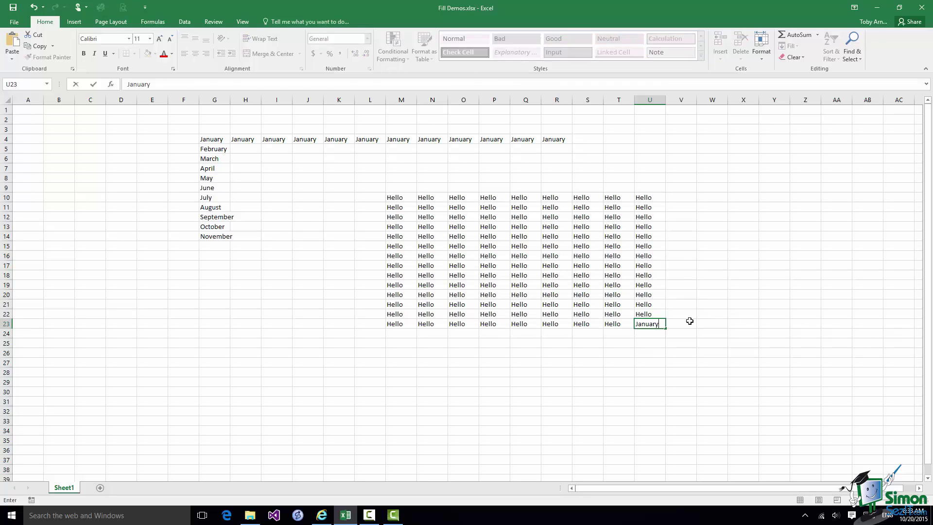
drag(664, 327, 389, 329)
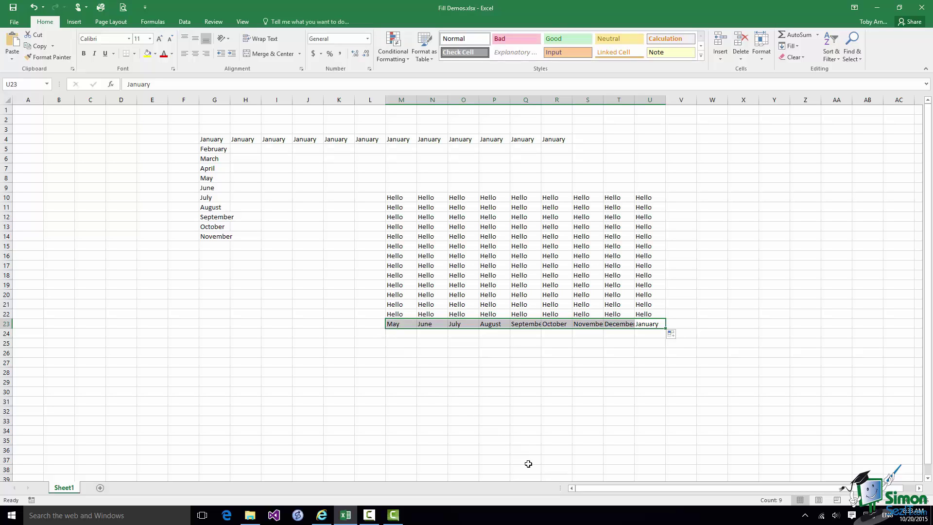
drag(666, 328, 666, 196)
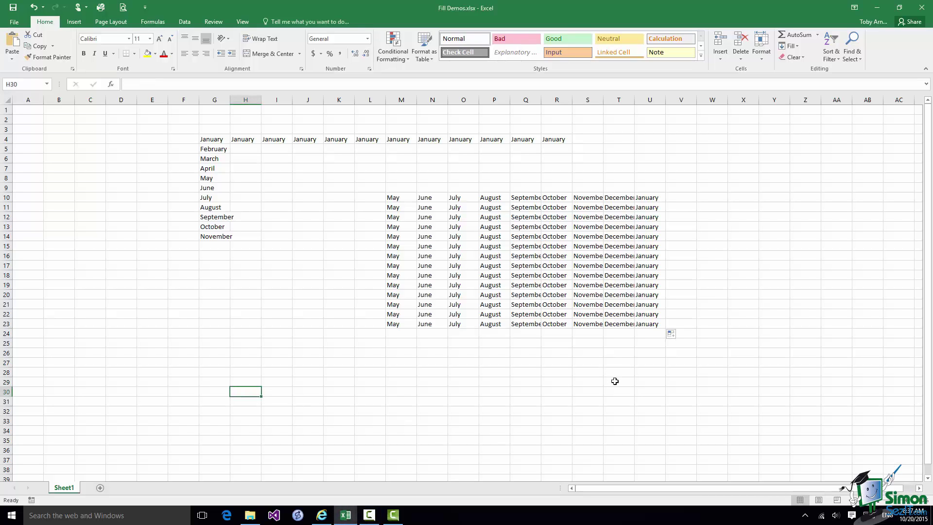
Enter the start date 3-Jan-2015 in cell H30.
text(3)
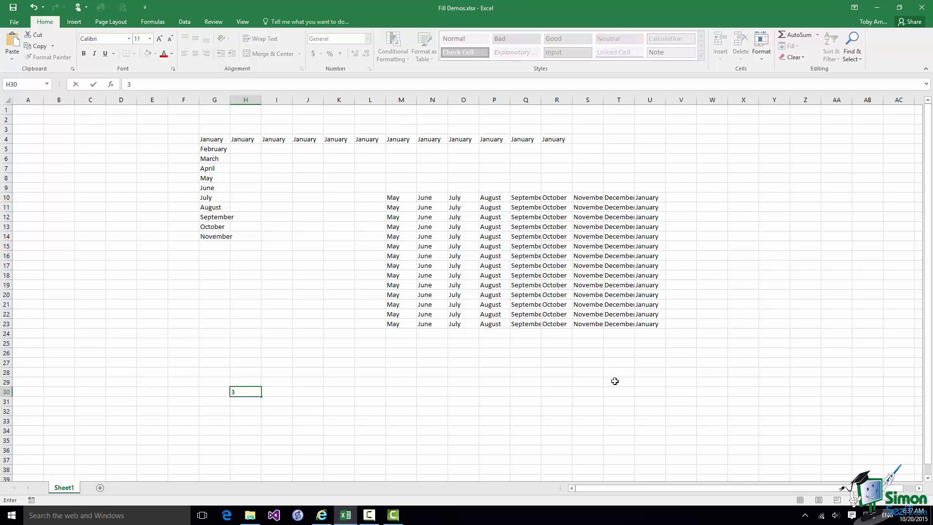
text(-Jan-)
text(2015)
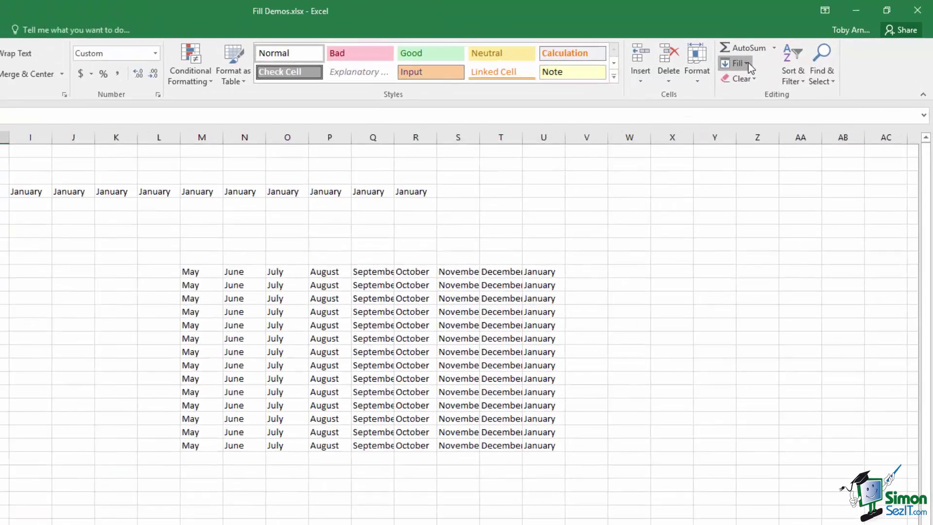
click(797, 45)
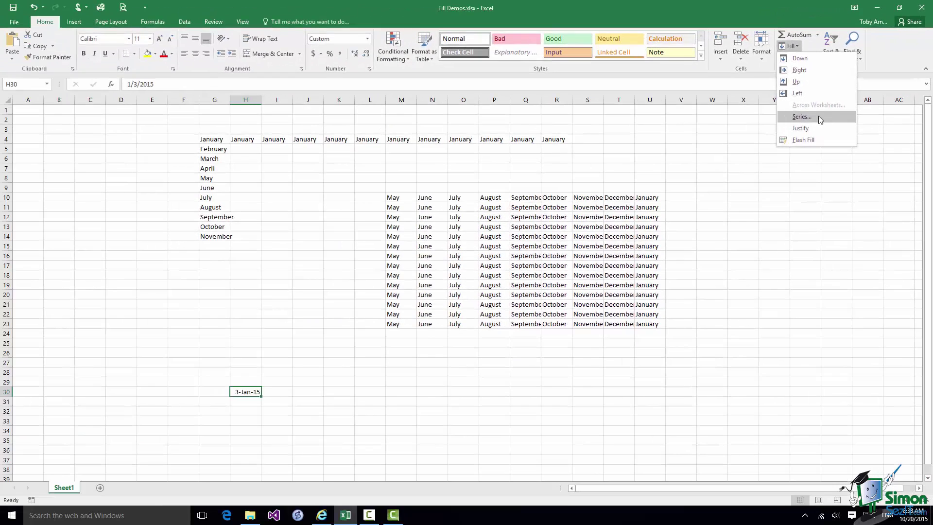
Fill row 30 with a daily date series in 17-day steps, from 3-Jan-15 to 19-Oct-15.
click(819, 119)
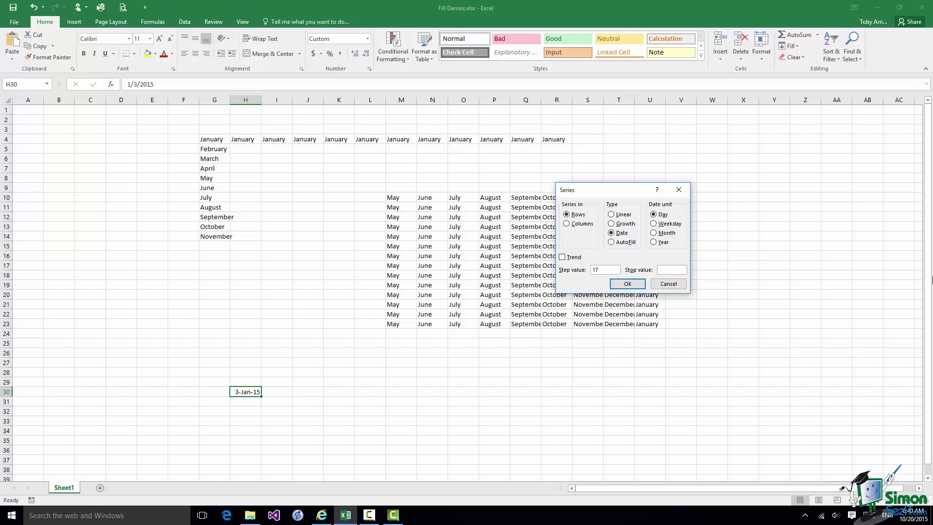
text(3)
text(1-2015)
click(634, 285)
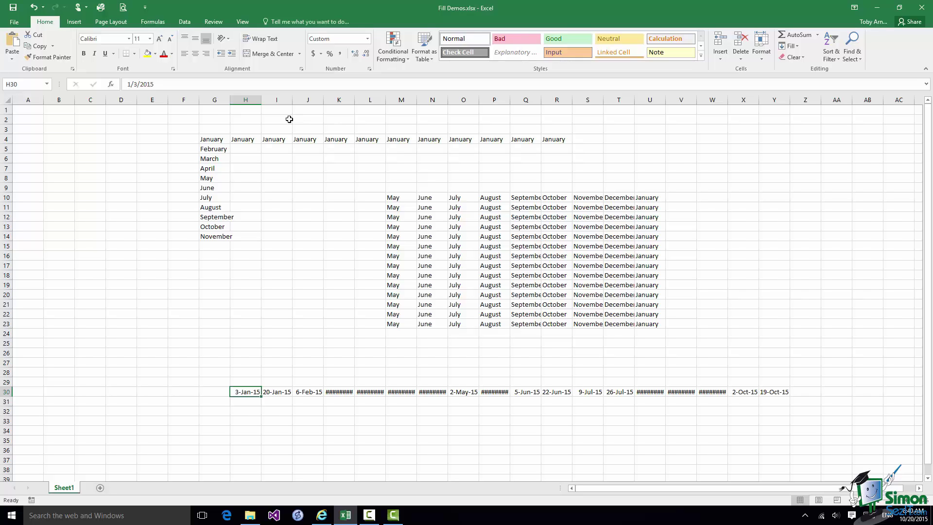
AutoFit the widths of columns H through Y so the row 30 dates display fully.
drag(247, 99, 774, 108)
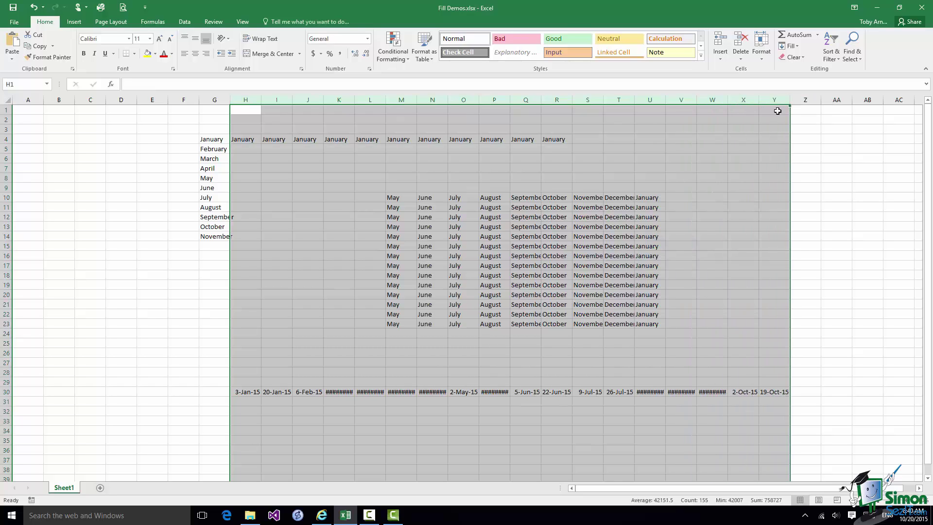
click(760, 58)
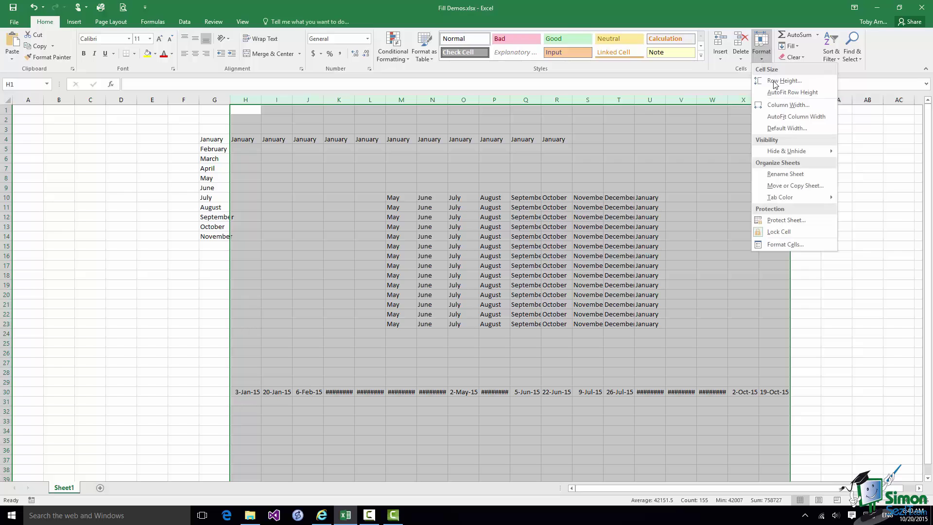
click(790, 117)
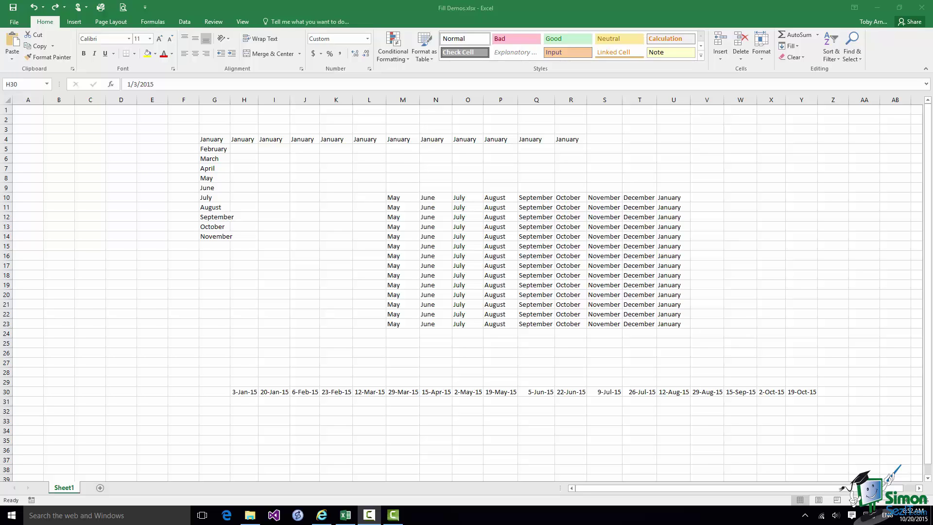
Enter 2 in H25 and 5 in I25, then extend the step-3 series across to W25.
click(244, 343)
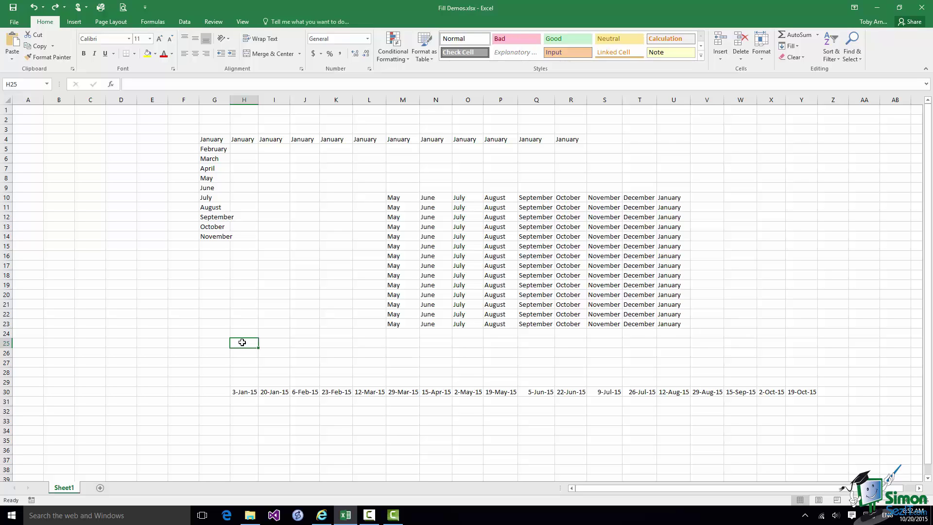
text(2)
click(275, 344)
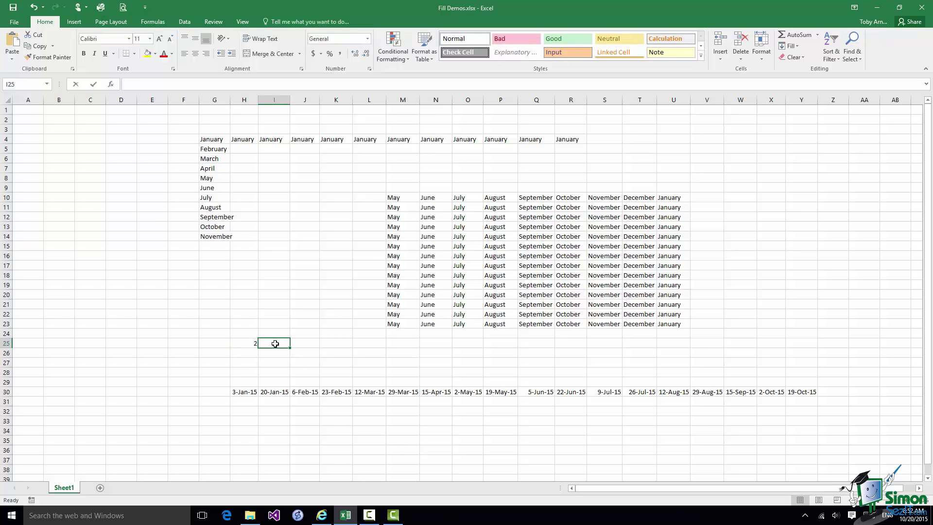
text(5)
click(241, 344)
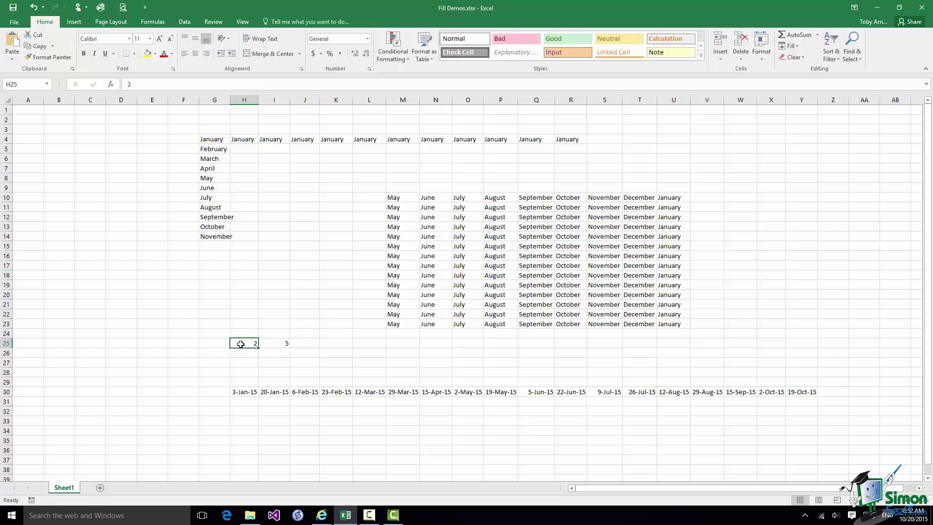
drag(241, 344, 753, 352)
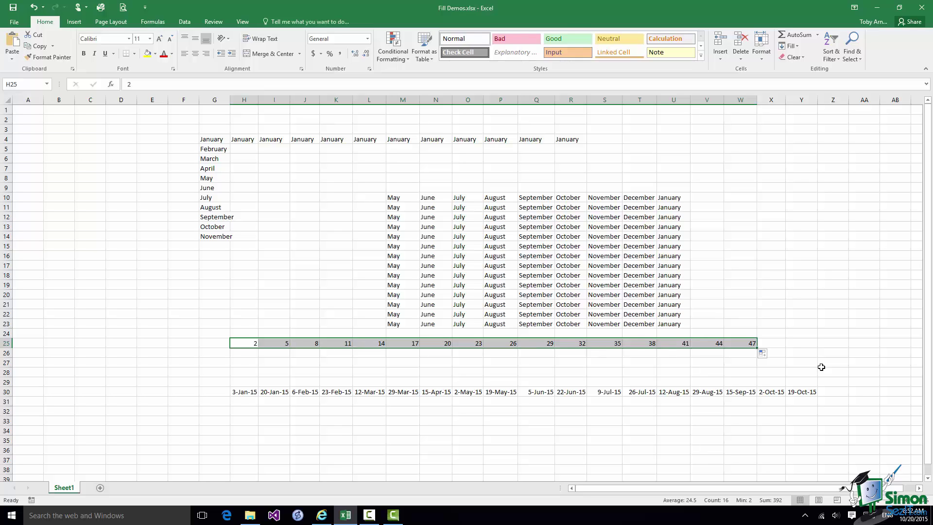
Enter 100 as the starting value in cell H25.
click(249, 345)
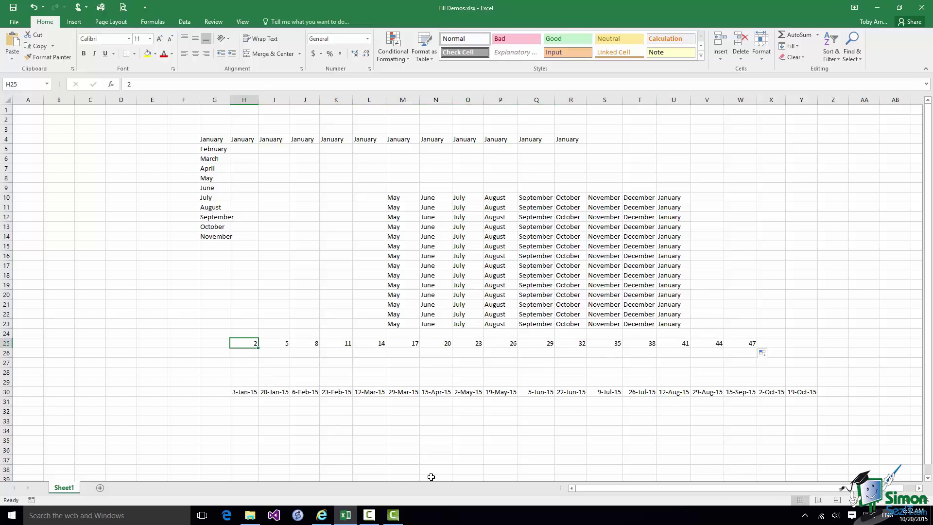
text(100)
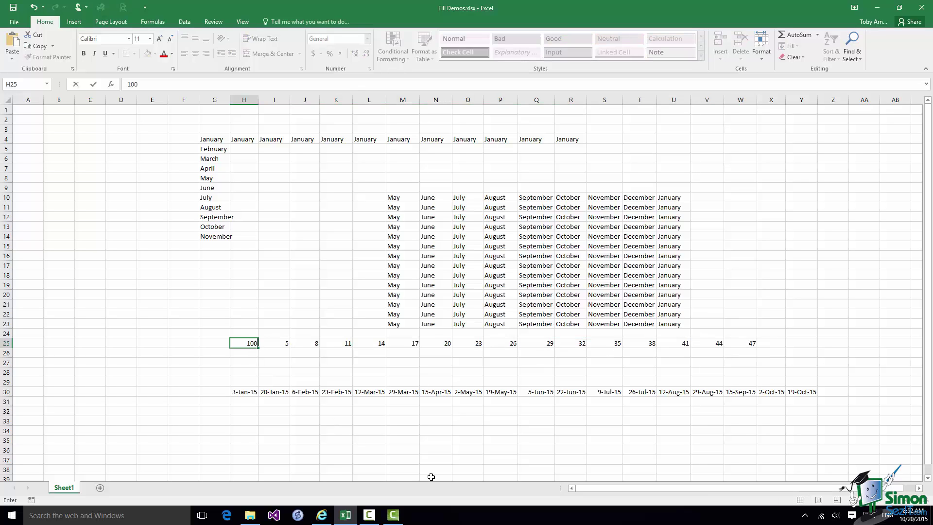
key(ctrl+Return)
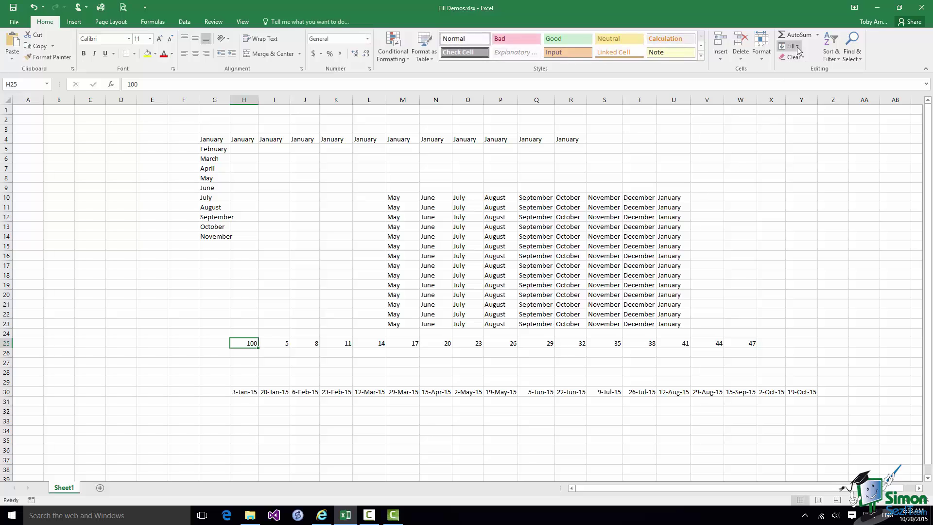
Fill row 25 with a linear series using step -6 and stop value -100.
click(796, 47)
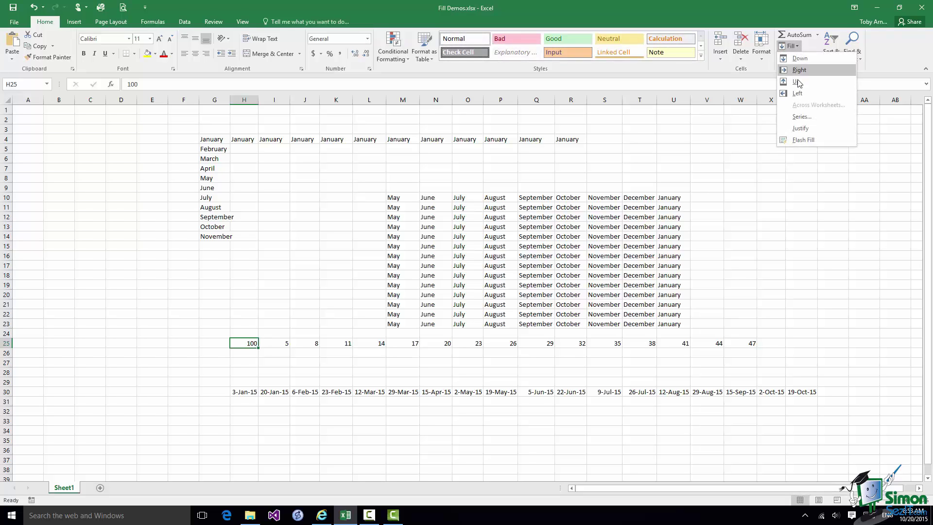
click(804, 116)
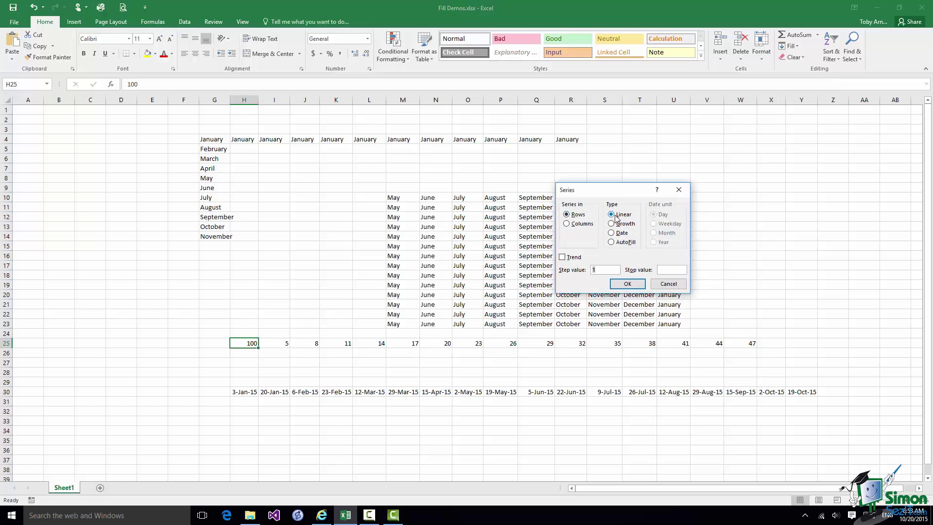
click(602, 270)
key(BackSpace)
text(-6)
click(663, 268)
text(-100)
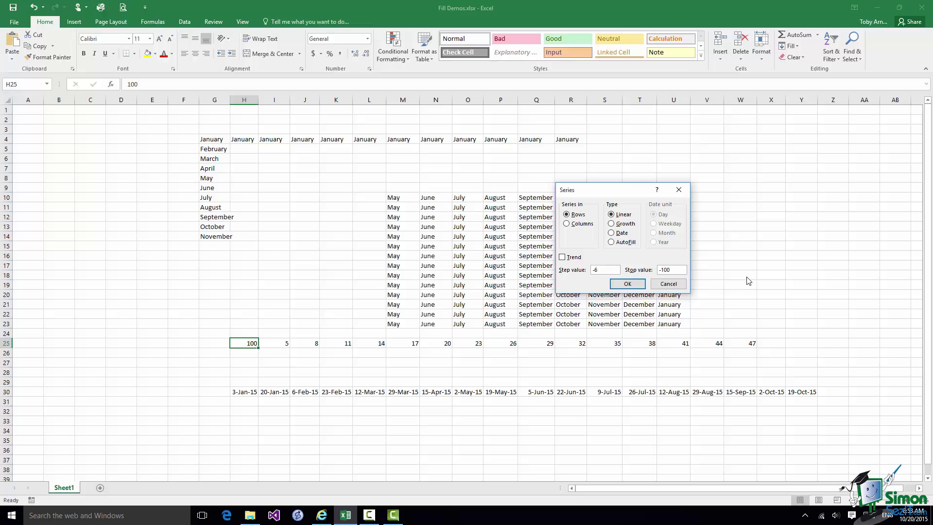
click(628, 284)
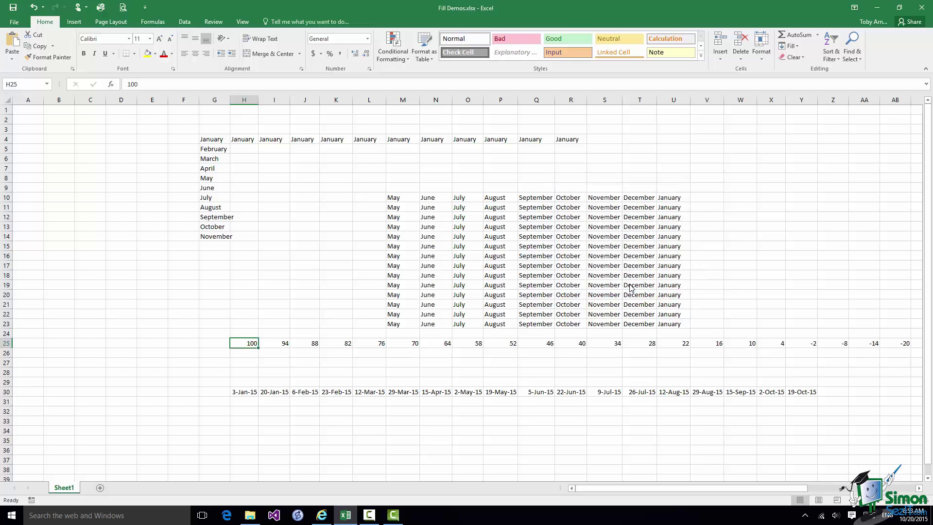